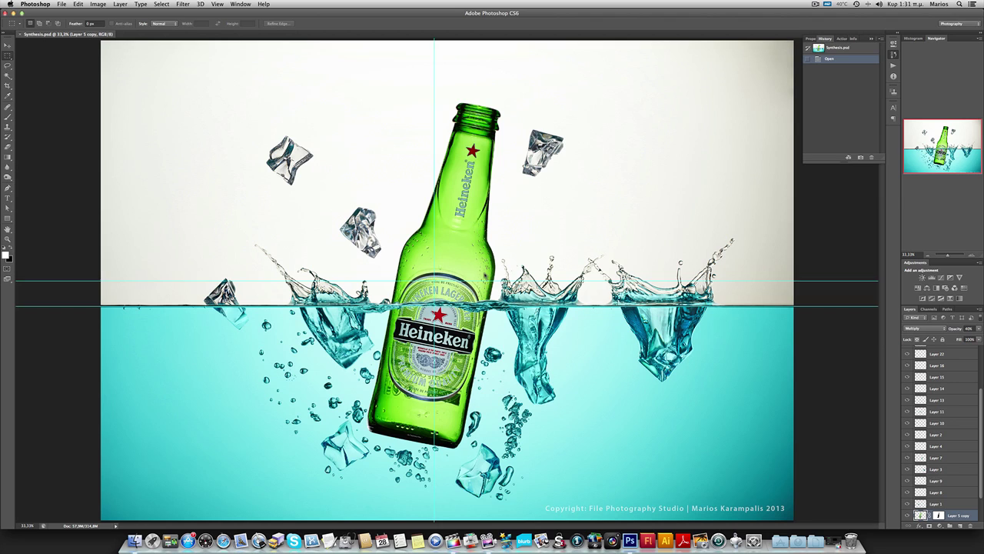
- Hide the guides and activate the Move tool
{"action": "key", "text": "super+semicolon"}
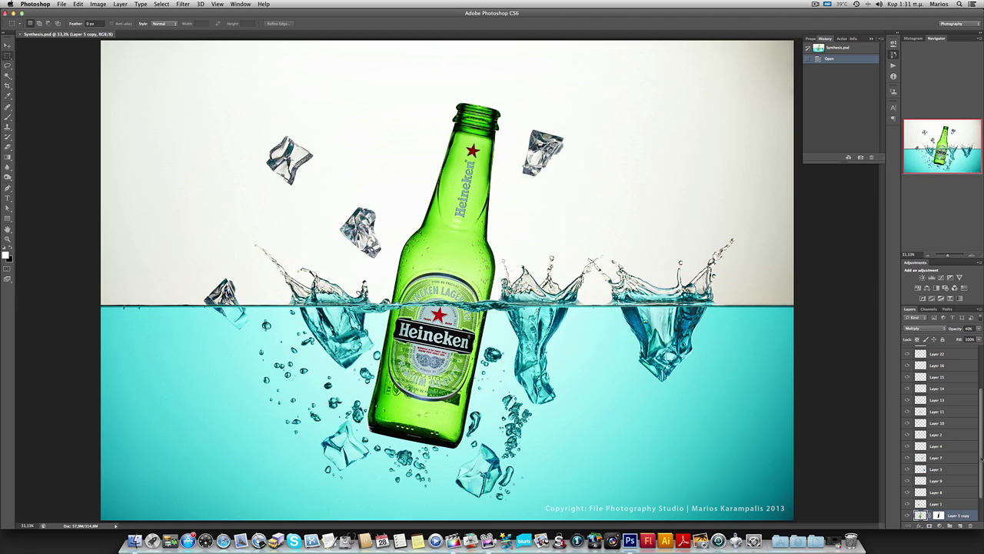
{"action": "left_click_drag", "start_coordinate": [981, 460], "coordinate": [982, 395]}
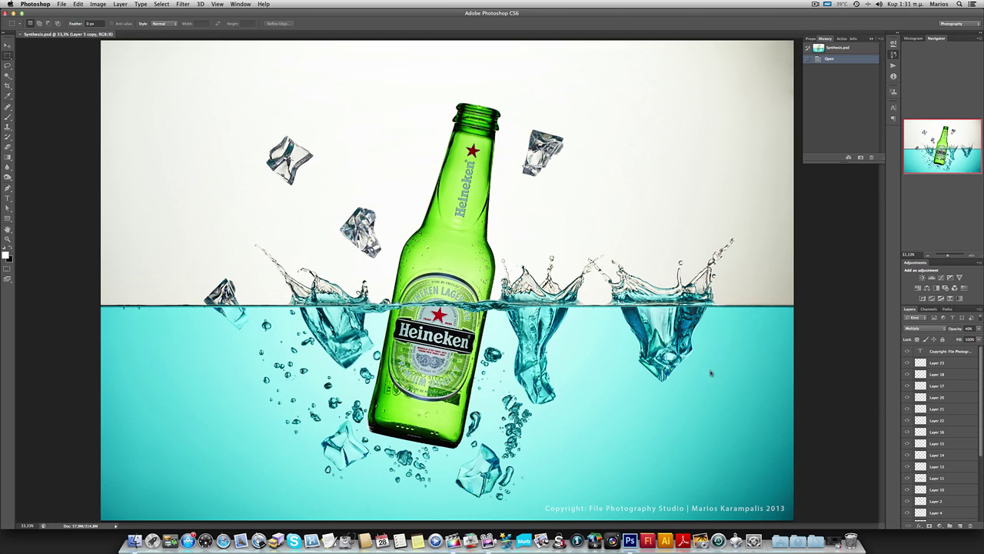
{"action": "key", "text": "v"}
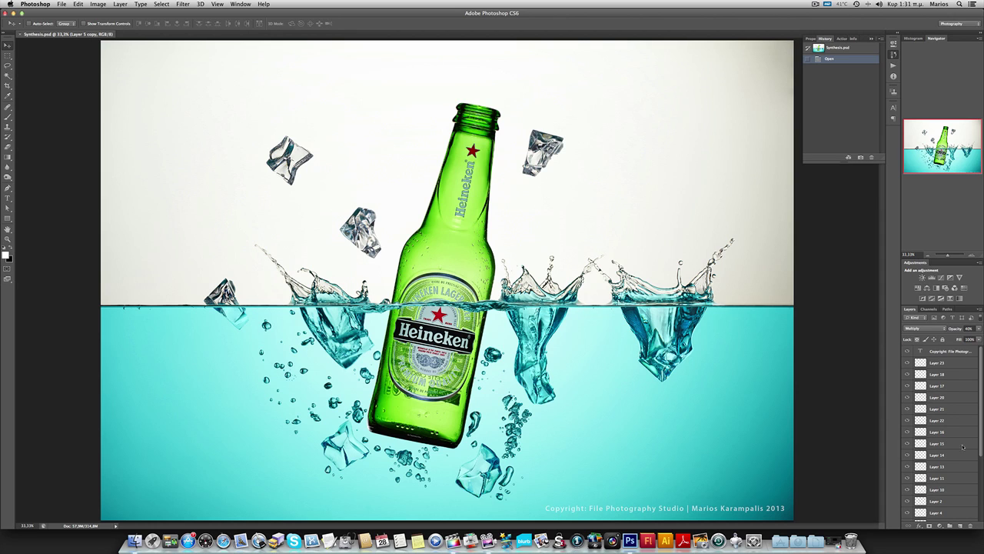
- Toggle the visibility of Layer 5 copy to compare the bottle with and without it, and leave the layer hidden
{"action": "left_click_drag", "start_coordinate": [981, 449], "coordinate": [969, 505]}
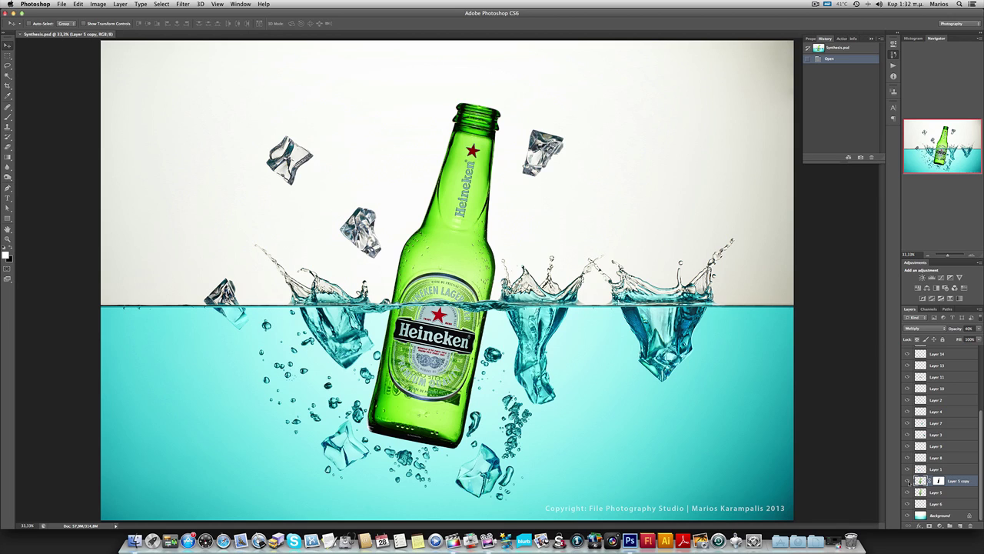
{"action": "left_click", "coordinate": [907, 480]}
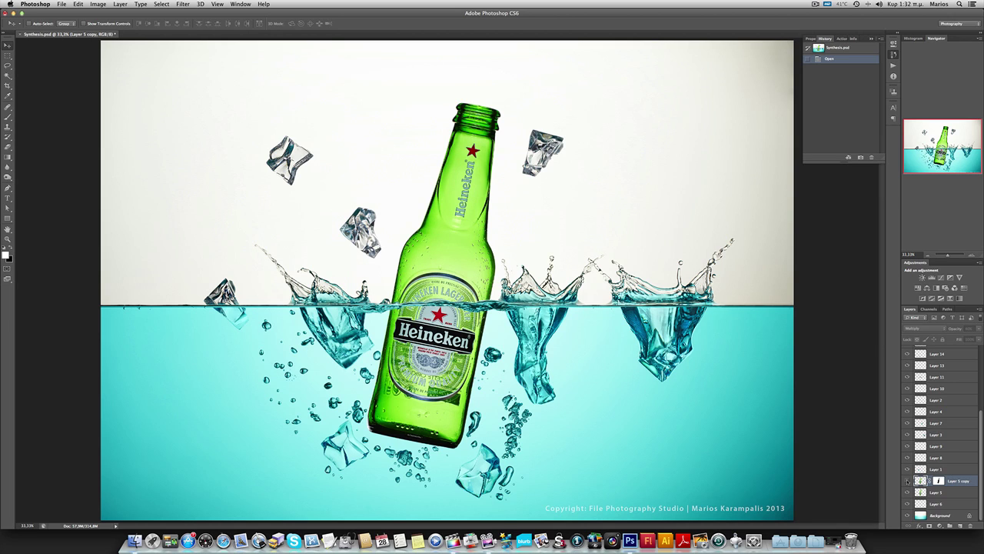
{"action": "left_click", "coordinate": [907, 480]}
{"action": "left_click", "coordinate": [907, 481]}
{"action": "left_click", "coordinate": [907, 480]}
{"action": "left_click", "coordinate": [907, 481]}
- Toggle Layer 5 to compare, then hide it and every other layer so only the Background layer stays visible
{"action": "left_click", "coordinate": [907, 492]}
{"action": "left_click", "coordinate": [907, 492]}
{"action": "left_click", "coordinate": [908, 492]}
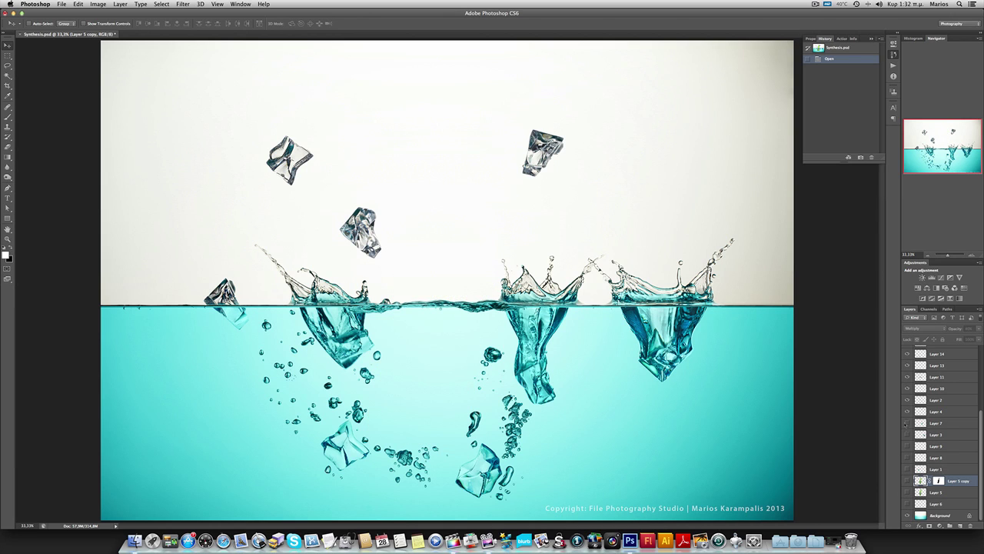
{"action": "scroll", "coordinate": [938, 431], "scroll_direction": "up", "scroll_amount": 5}
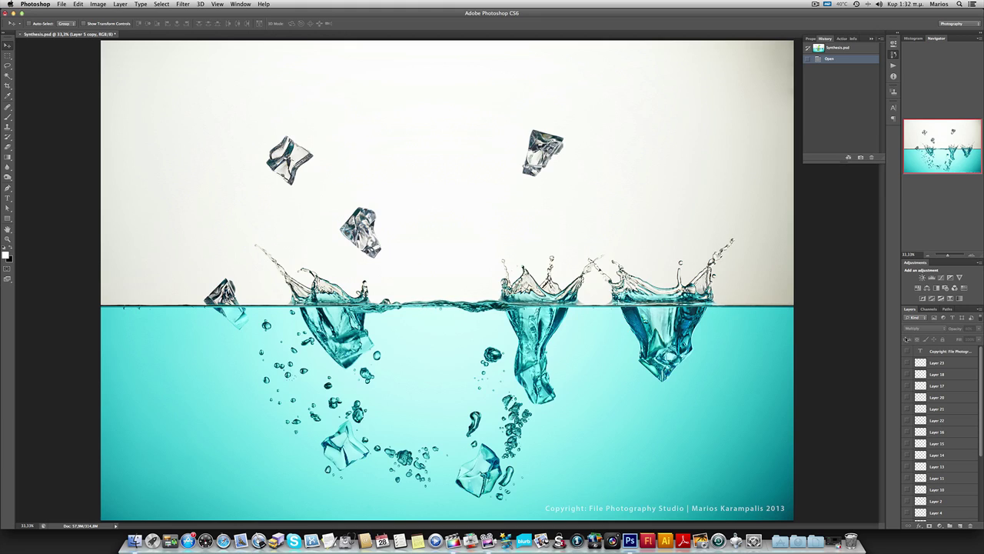
{"action": "left_click_drag", "start_coordinate": [908, 350], "coordinate": [912, 408]}
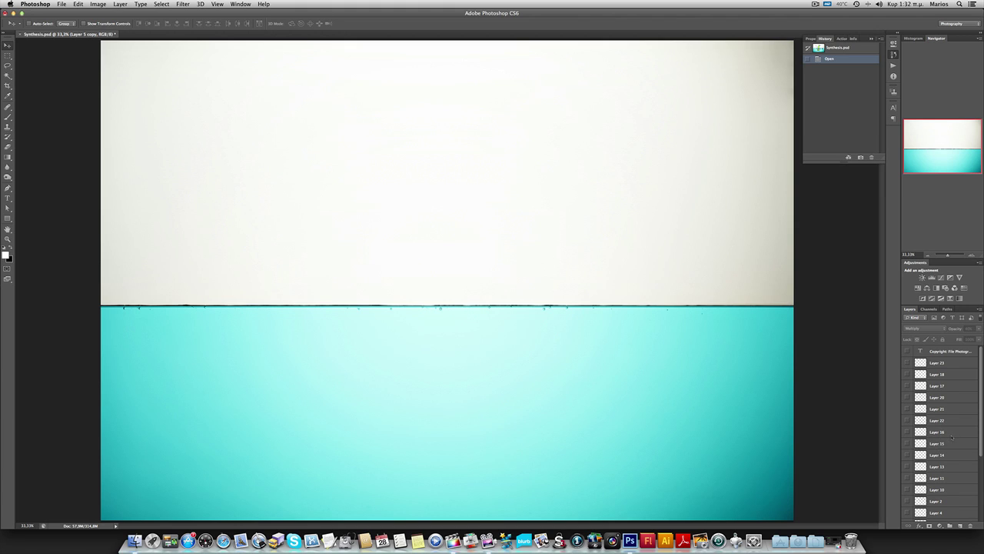
- Show the copyright text layer and Layers 23, 18, 17 and 20
{"action": "scroll", "coordinate": [980, 439], "scroll_direction": "down", "scroll_amount": 5}
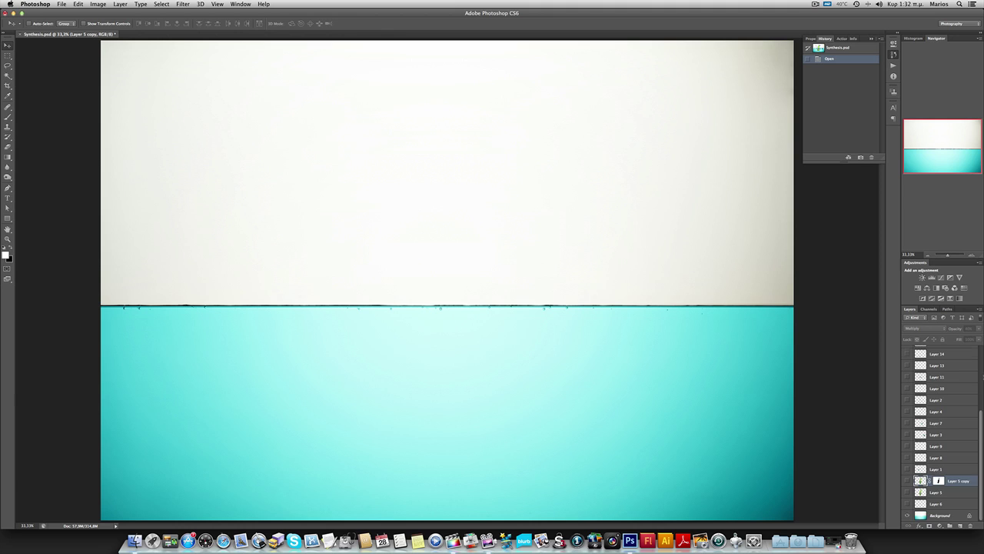
{"action": "scroll", "coordinate": [946, 430], "scroll_direction": "up", "scroll_amount": 10}
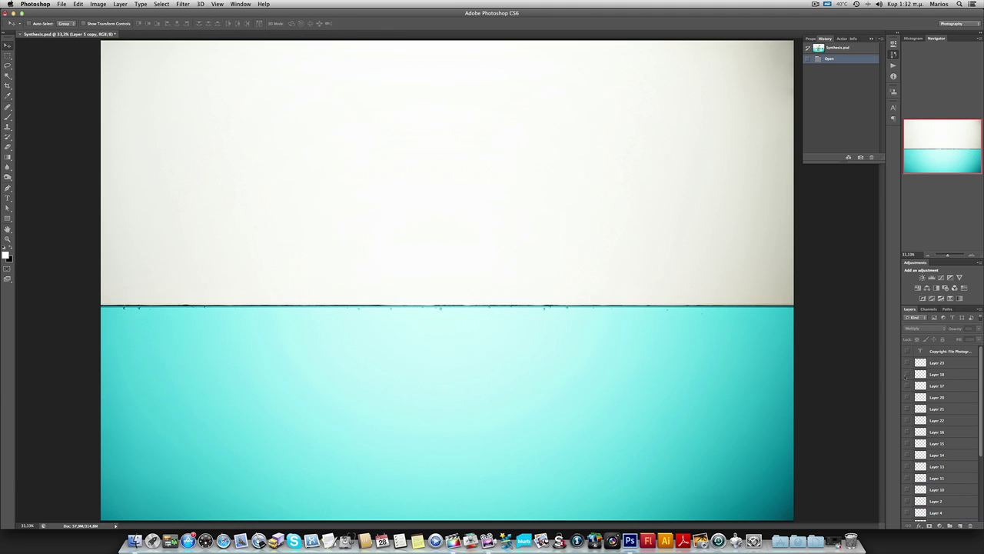
{"action": "left_click", "coordinate": [907, 350]}
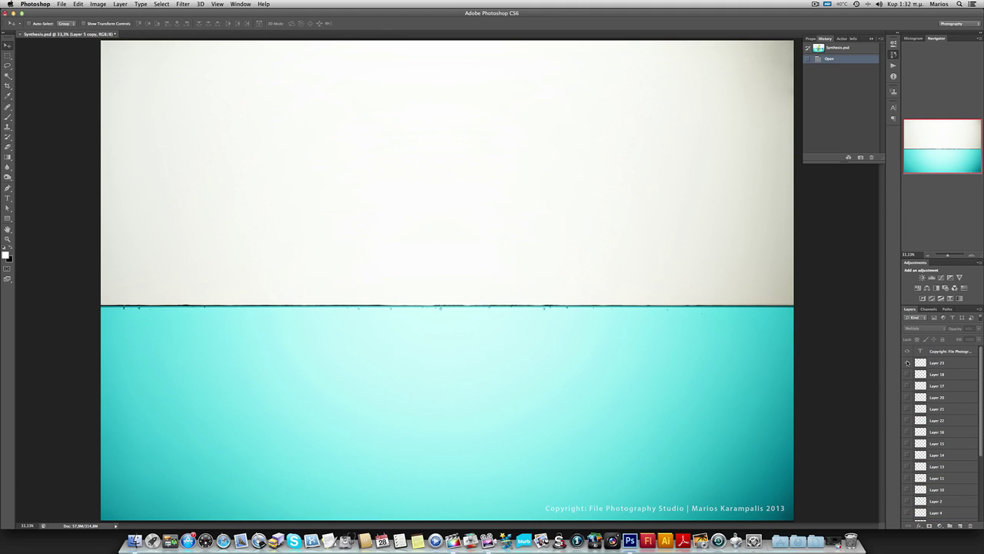
{"action": "left_click", "coordinate": [907, 362]}
{"action": "left_click", "coordinate": [907, 374]}
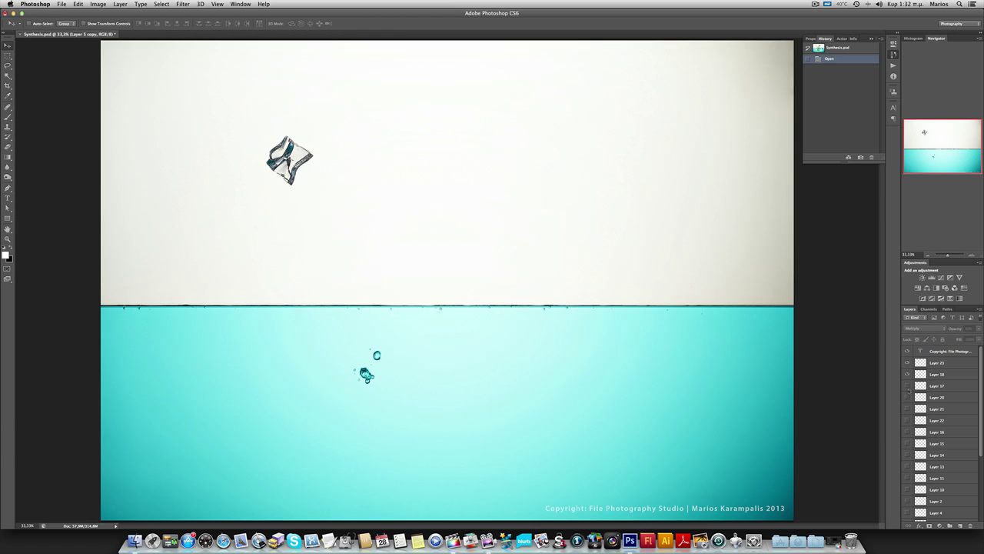
{"action": "left_click", "coordinate": [907, 385]}
{"action": "left_click", "coordinate": [908, 397]}
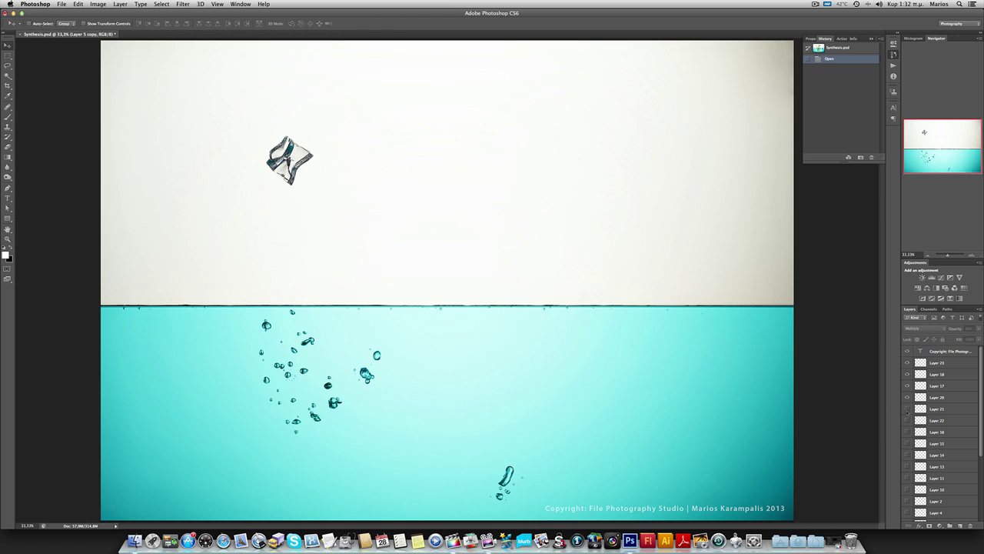
- Show Layers 21, 22, 16, 15, 14, 13, 11 and 10 to bring back the remaining bubbles, waves and half-submerged ice cube
{"action": "left_click", "coordinate": [908, 408]}
{"action": "left_click", "coordinate": [907, 420]}
{"action": "left_click", "coordinate": [908, 432]}
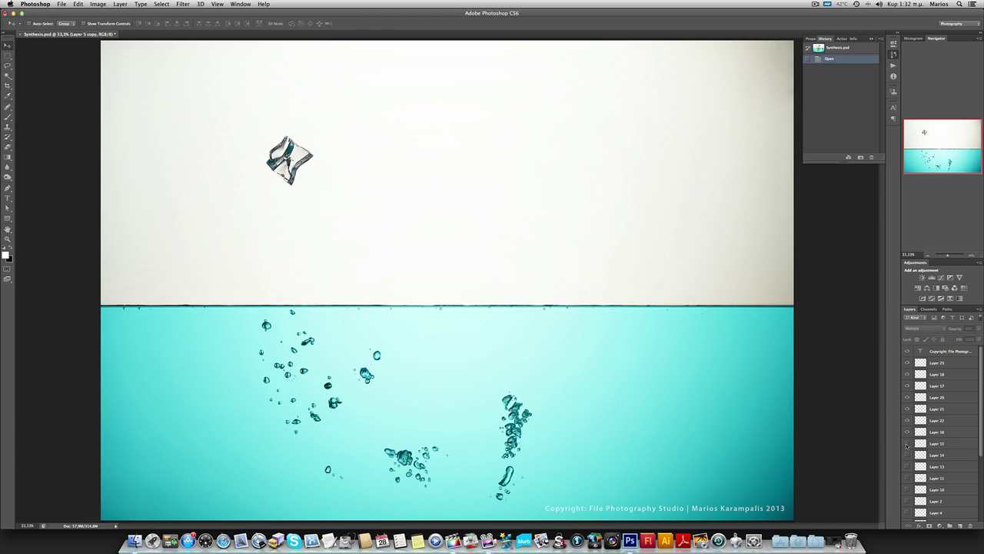
{"action": "left_click", "coordinate": [907, 443]}
{"action": "left_click", "coordinate": [908, 454]}
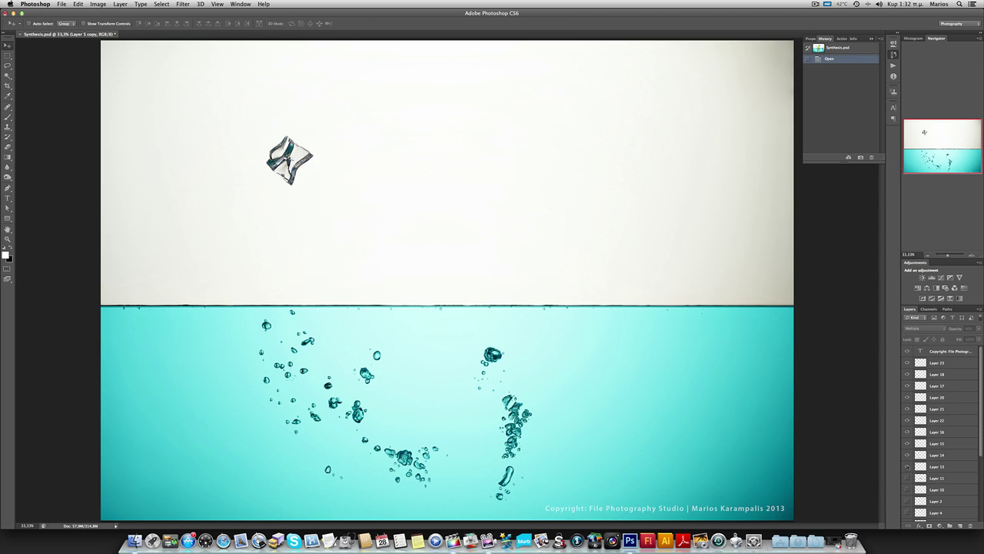
{"action": "left_click", "coordinate": [907, 466]}
{"action": "left_click", "coordinate": [907, 478]}
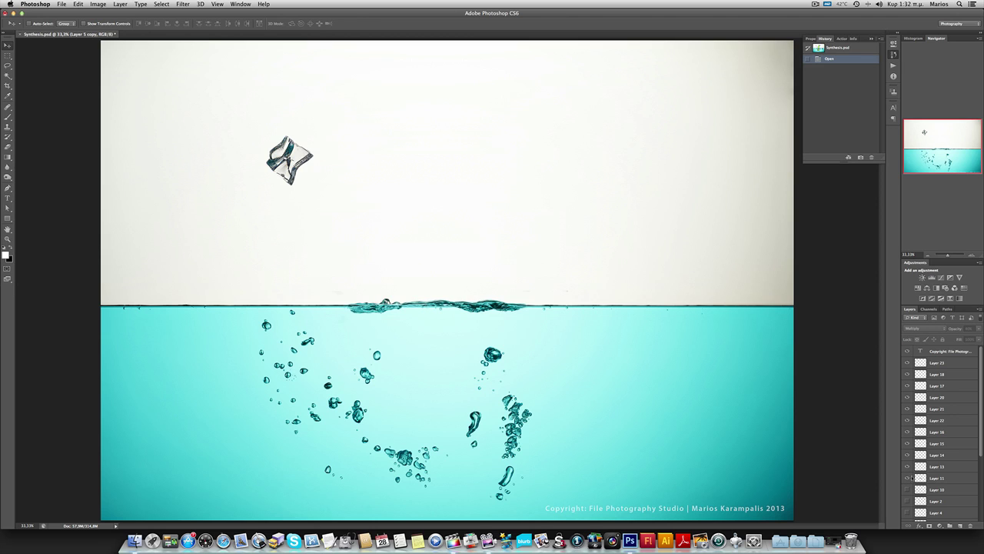
{"action": "left_click_drag", "start_coordinate": [979, 450], "coordinate": [979, 471]}
{"action": "left_click", "coordinate": [907, 455]}
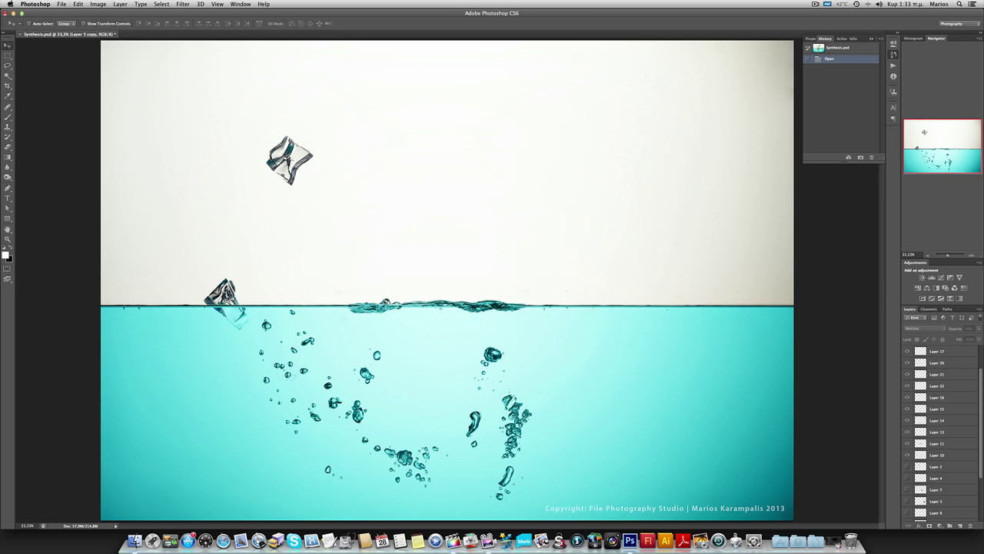
- Try moving the half-submerged ice cube on Layer 10 above the waterline, then undo the move
{"action": "left_click", "coordinate": [227, 291], "text": "super"}
{"action": "left_click_drag", "start_coordinate": [228, 291], "coordinate": [307, 237]}
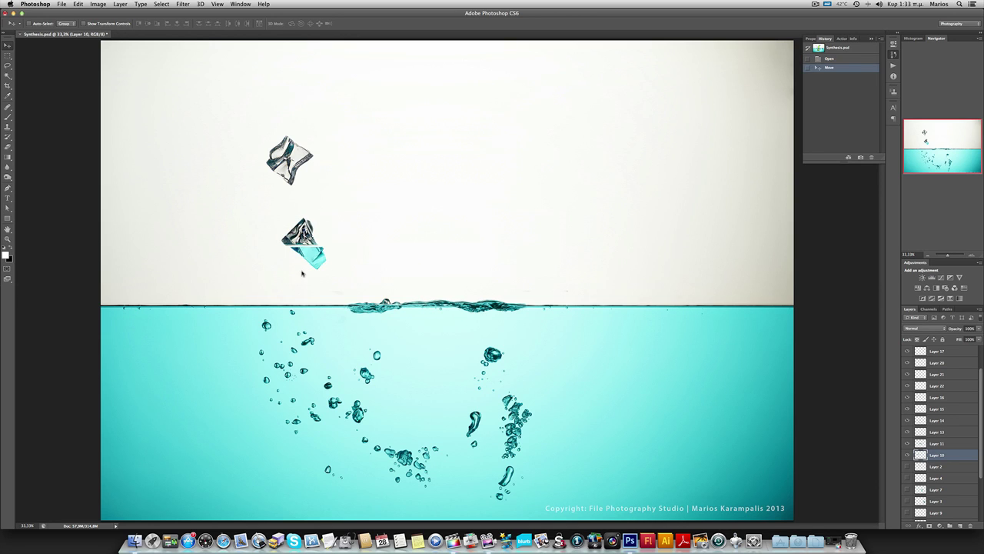
{"action": "key", "text": "super+z"}
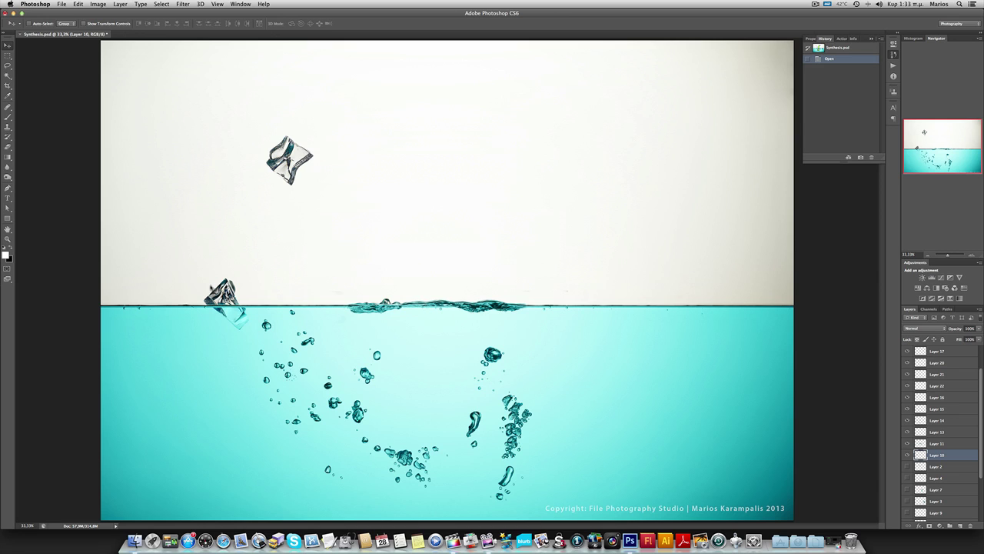
- Show Layers 2, 4 and 7, toggling the splash on Layer 7 to compare and leaving it visible
{"action": "left_click", "coordinate": [907, 467]}
{"action": "left_click", "coordinate": [907, 478]}
{"action": "scroll", "coordinate": [908, 461], "scroll_direction": "down", "scroll_amount": 3}
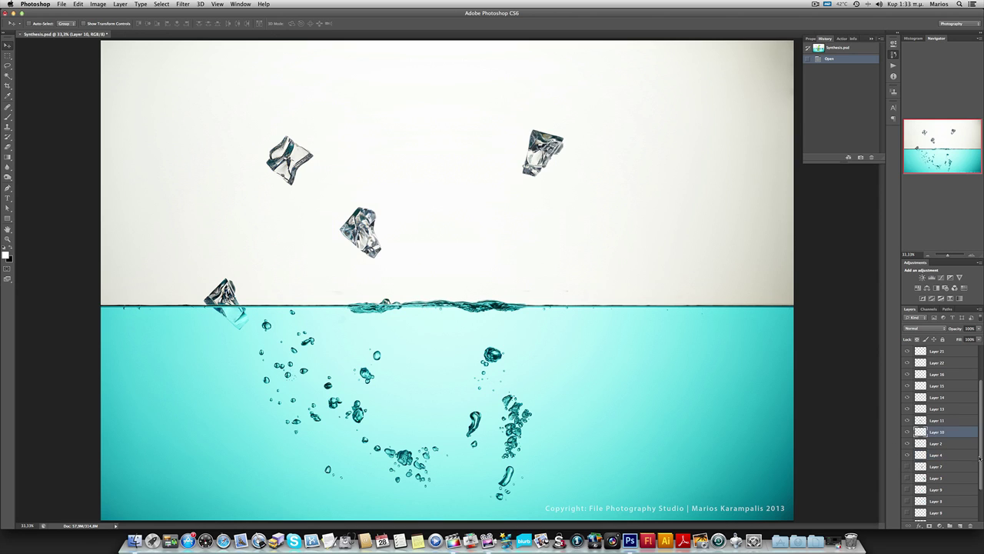
{"action": "left_click", "coordinate": [908, 455]}
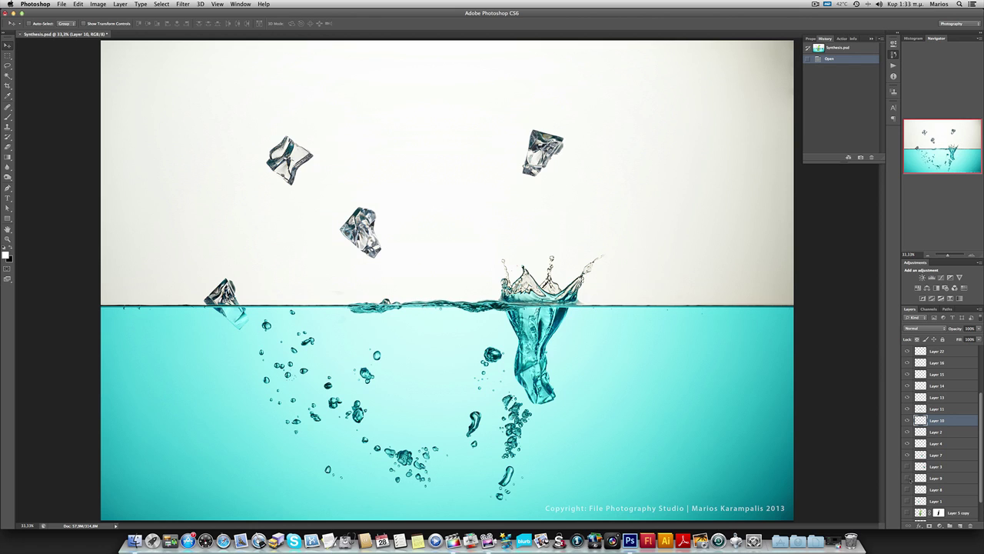
{"action": "left_click", "coordinate": [907, 455]}
{"action": "left_click", "coordinate": [907, 454]}
{"action": "left_click", "coordinate": [907, 454]}
{"action": "left_click", "coordinate": [908, 454]}
- Show Layers 3, 9, 8 and 1, toggling the splash on Layer 1 to compare and leaving it visible
{"action": "left_click", "coordinate": [908, 466]}
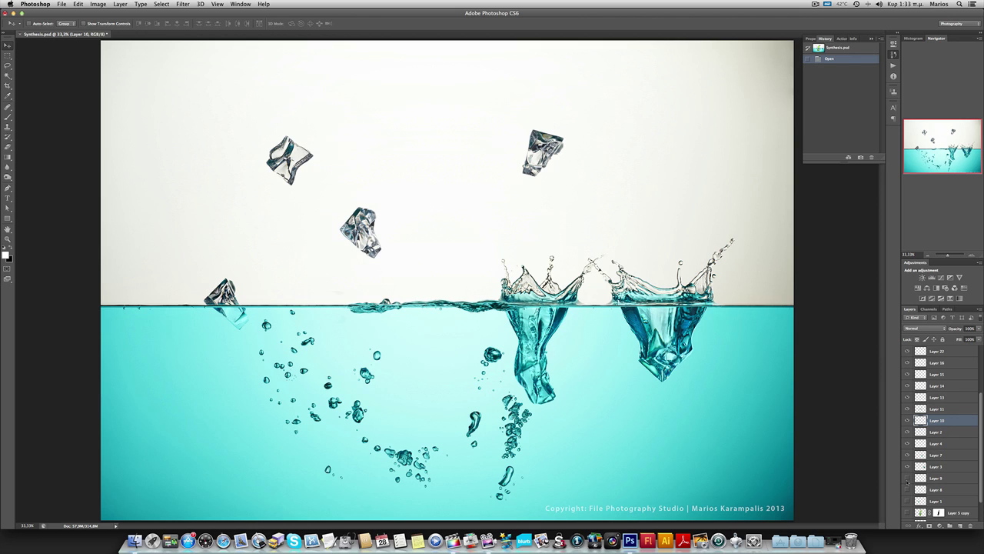
{"action": "left_click", "coordinate": [907, 477]}
{"action": "left_click", "coordinate": [907, 489]}
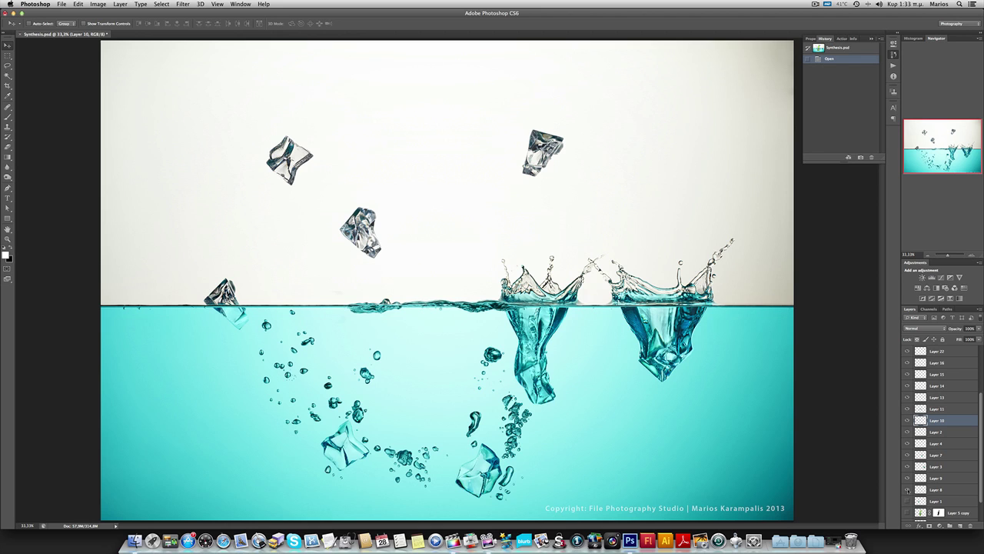
{"action": "left_click", "coordinate": [907, 500]}
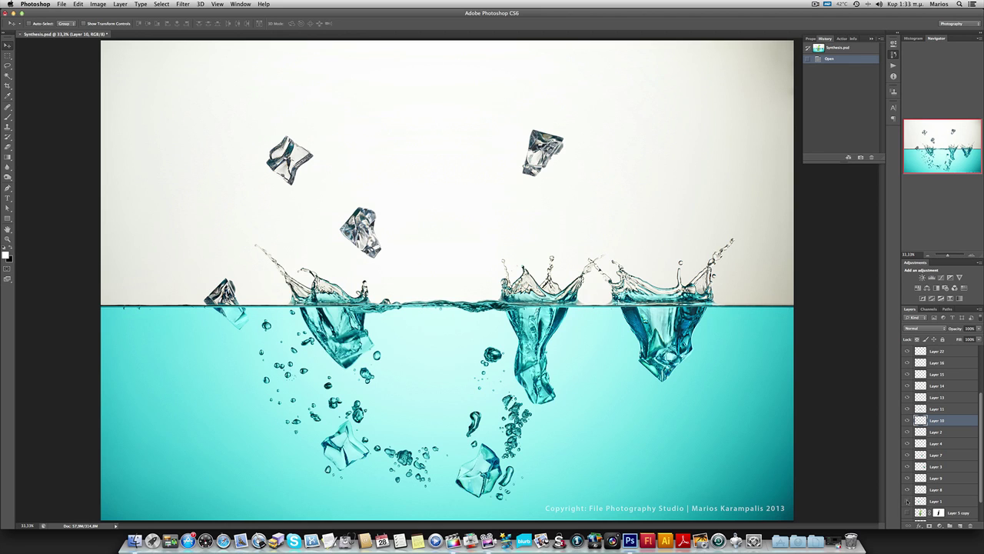
{"action": "left_click", "coordinate": [907, 501]}
{"action": "left_click", "coordinate": [907, 501]}
- Examine the splashes along the waterline and the underwater bubbles and ice cubes up close
{"action": "scroll", "coordinate": [980, 444], "scroll_direction": "down", "scroll_amount": 3}
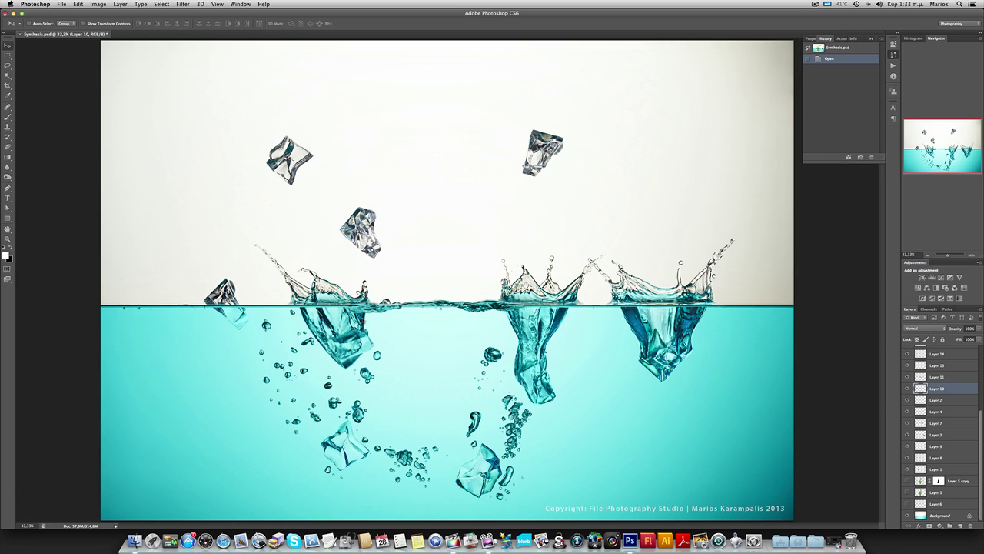
{"action": "key", "text": "super+plus"}
{"action": "key", "text": "super+plus"}
{"action": "key", "text": "super+plus"}
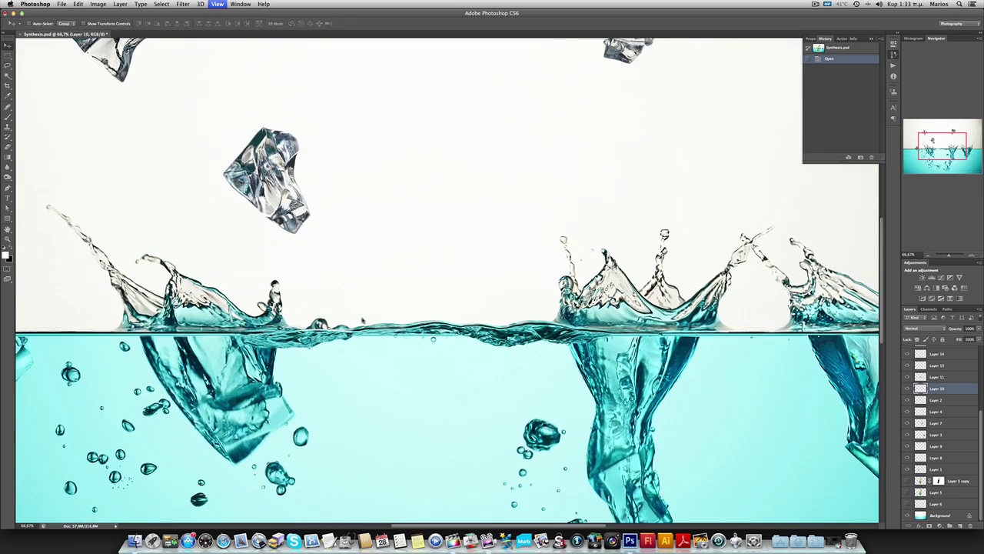
{"action": "left_click_drag", "start_coordinate": [948, 150], "coordinate": [940, 178]}
{"action": "key", "text": "super+minus"}
{"action": "key", "text": "super+minus"}
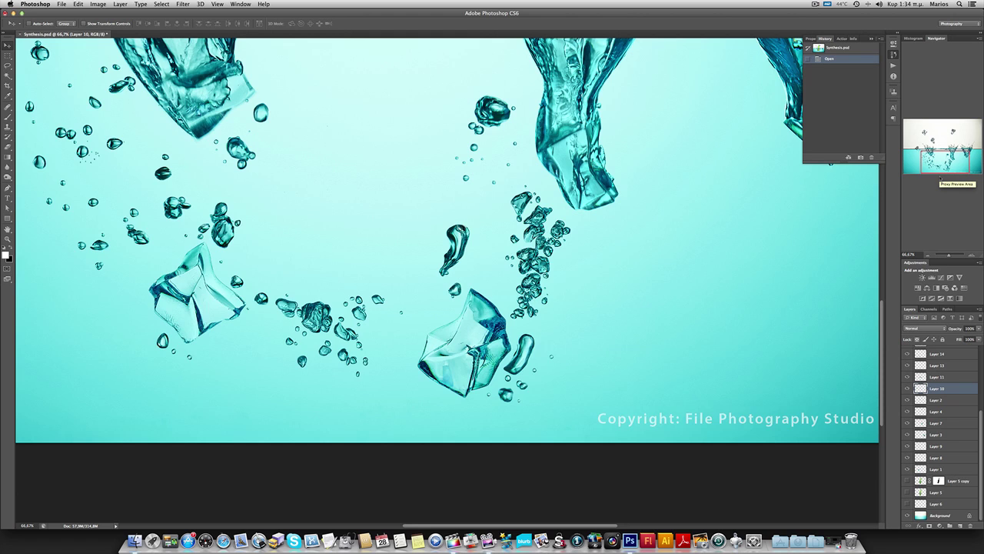
{"action": "key", "text": "super+minus"}
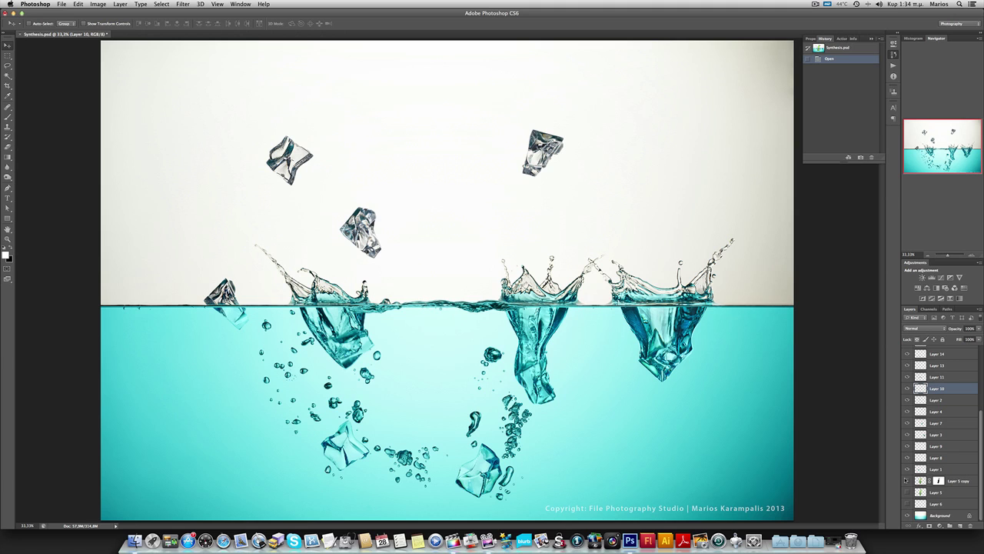
- Show Layer 5 copy and Layer 5 to bring the bottle back into the composite
{"action": "left_click", "coordinate": [907, 480]}
{"action": "left_click", "coordinate": [907, 492]}
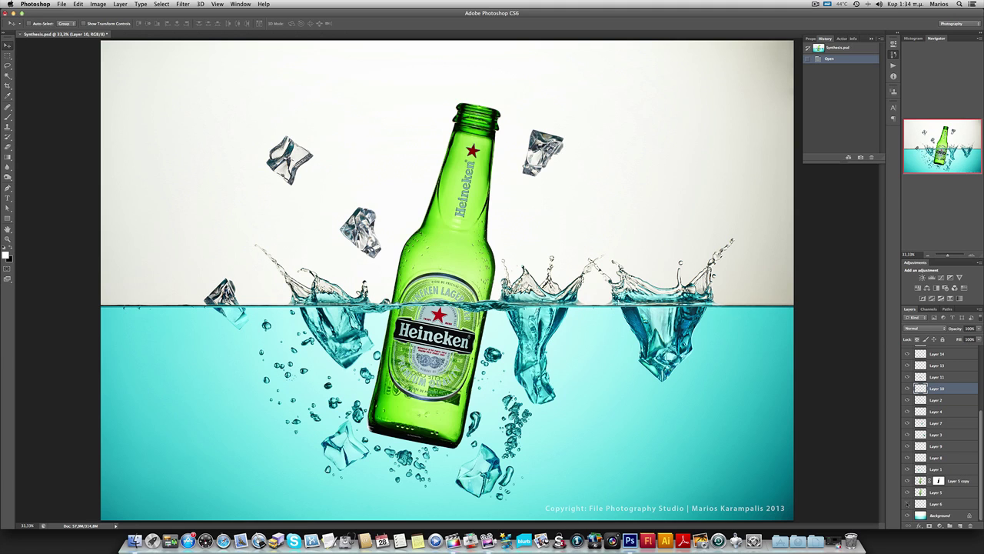
- Reposition the bubble clusters below the bottle and on both sides of it by small distances
{"action": "left_click_drag", "start_coordinate": [981, 480], "coordinate": [982, 393]}
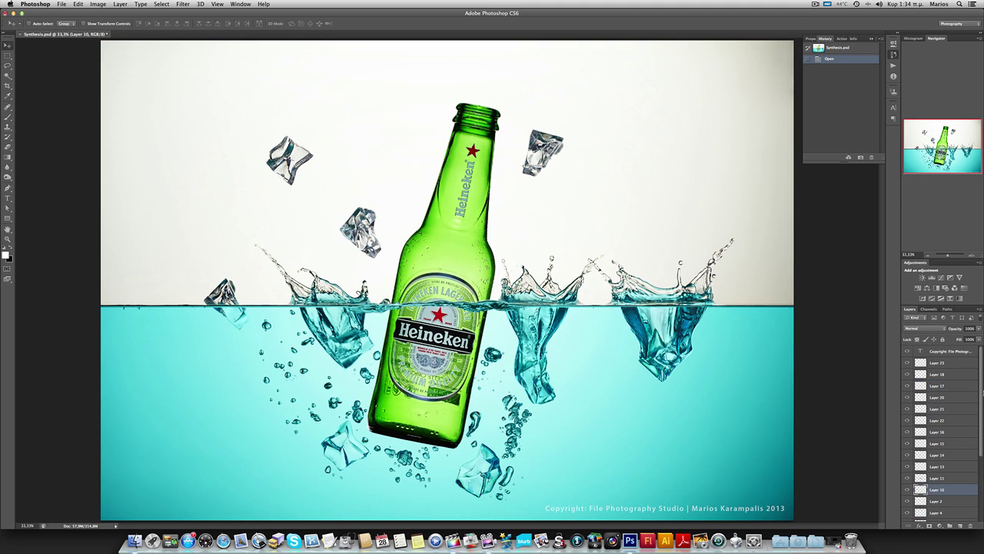
{"action": "left_click", "coordinate": [964, 432]}
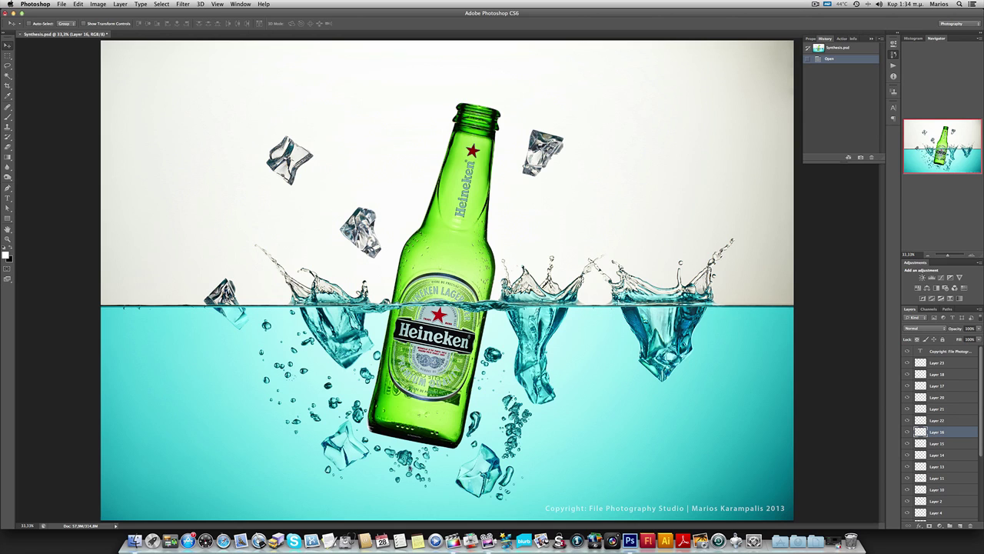
{"action": "left_click_drag", "start_coordinate": [420, 469], "coordinate": [422, 471]}
{"action": "left_click_drag", "start_coordinate": [339, 409], "coordinate": [359, 413]}
{"action": "left_click_drag", "start_coordinate": [520, 428], "coordinate": [525, 411]}
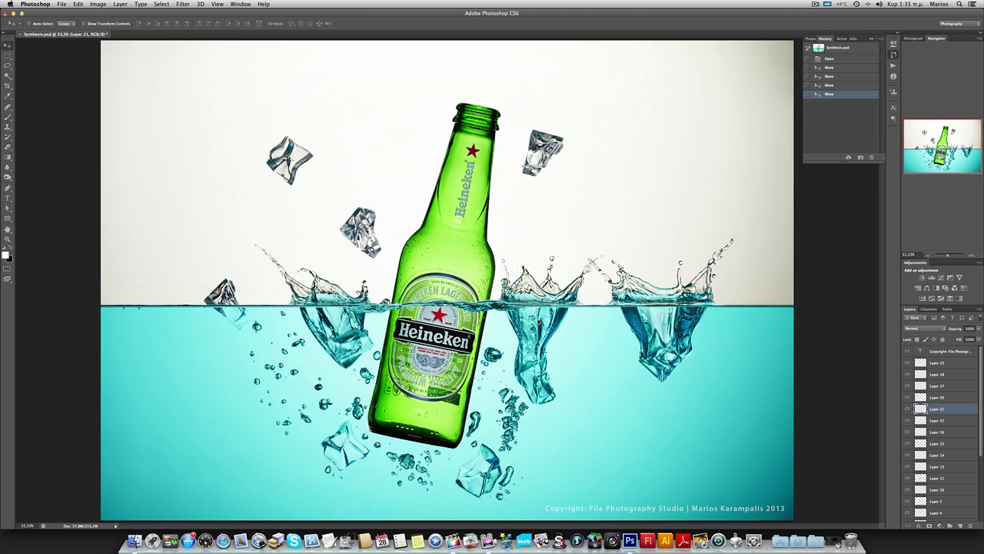
- Check the image's pixel dimensions, document size and resolution in Image Size without changing them
{"action": "key", "text": "super+minus"}
{"action": "key", "text": "super+minus"}
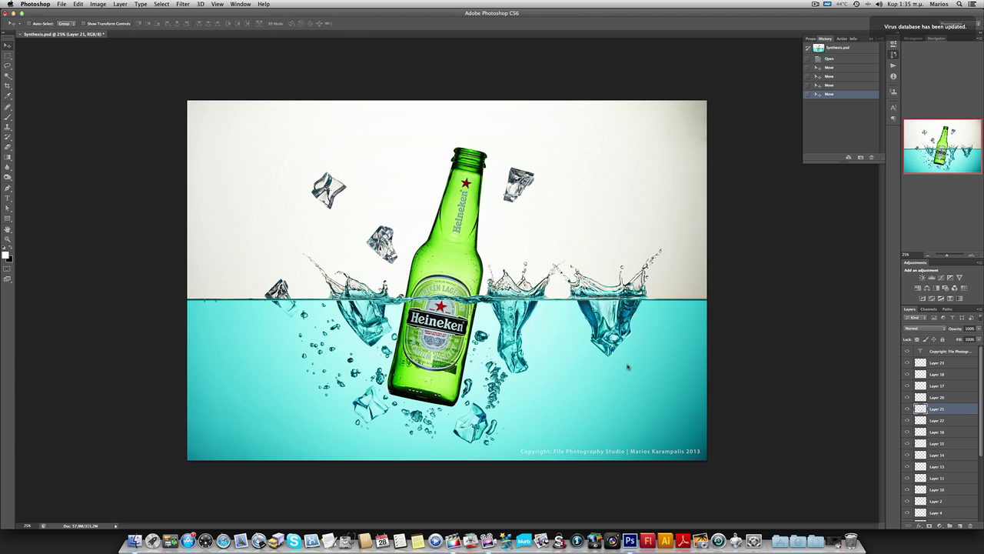
{"action": "key", "text": "super+alt+i"}
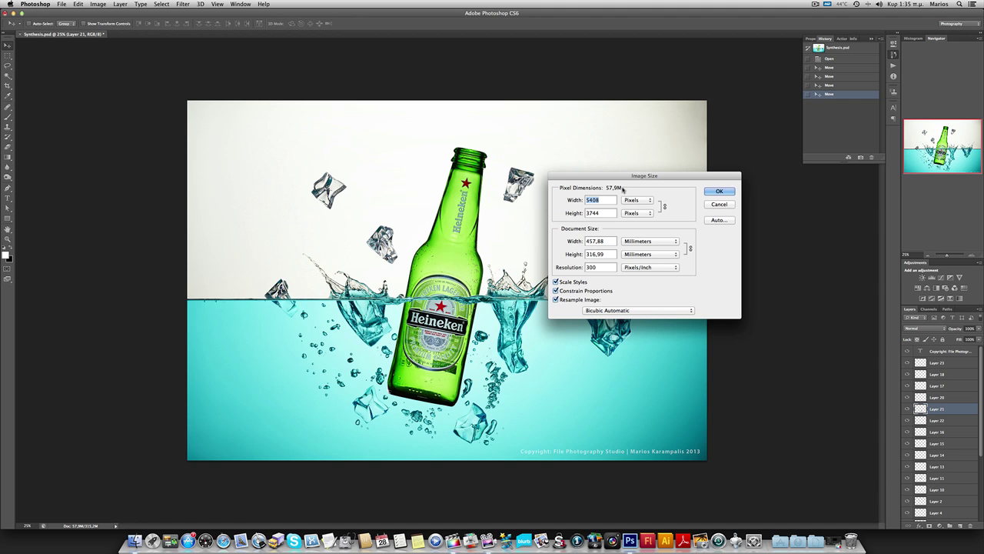
{"action": "left_click", "coordinate": [719, 207]}
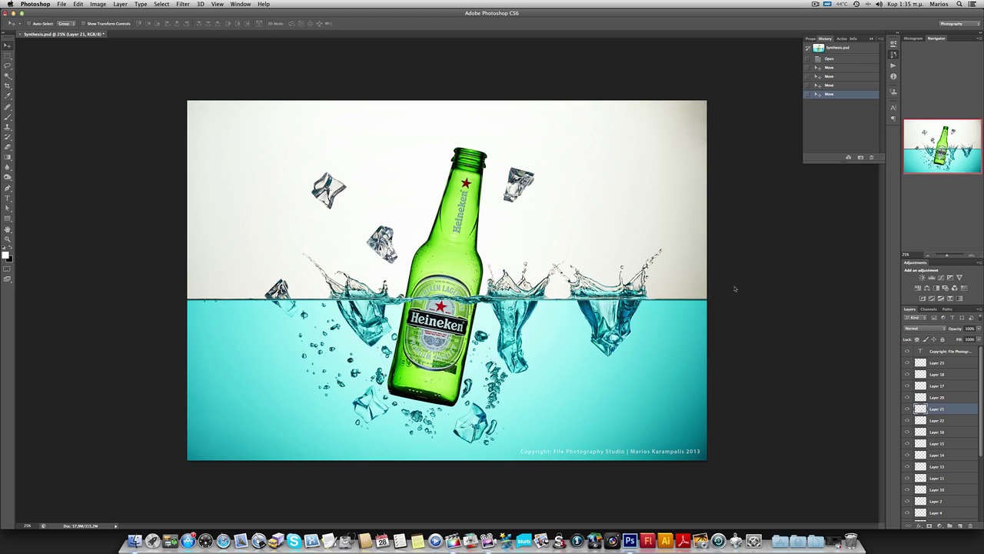
- Recheck the image's pixel width and height in the Image Size settings and close them without applying anything
{"action": "key", "text": "super+alt+i"}
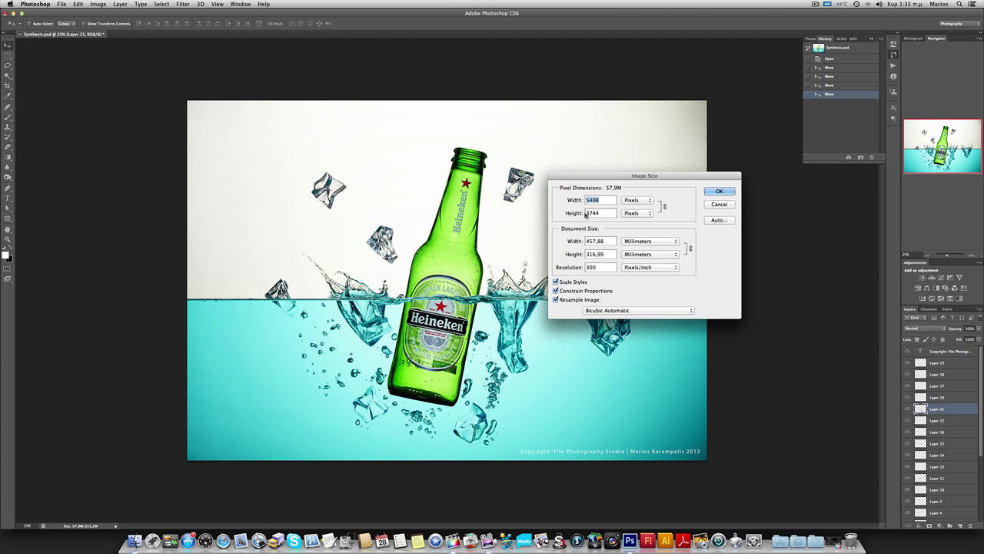
{"action": "left_click", "coordinate": [722, 206]}
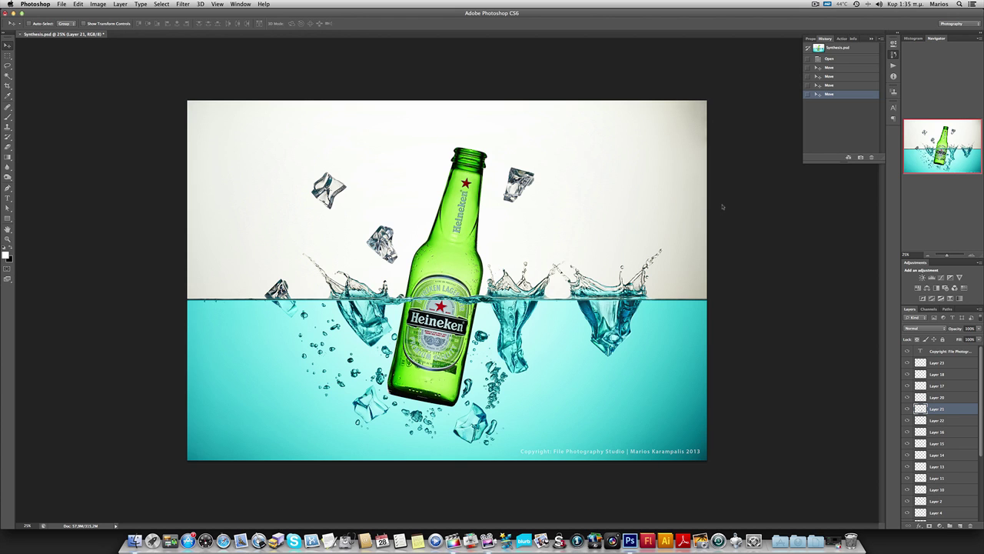
- Hide the interface panels and examine the bottle label, waterline, bubbles and submerged ice cubes at 100% magnification
{"action": "key", "text": "Tab"}
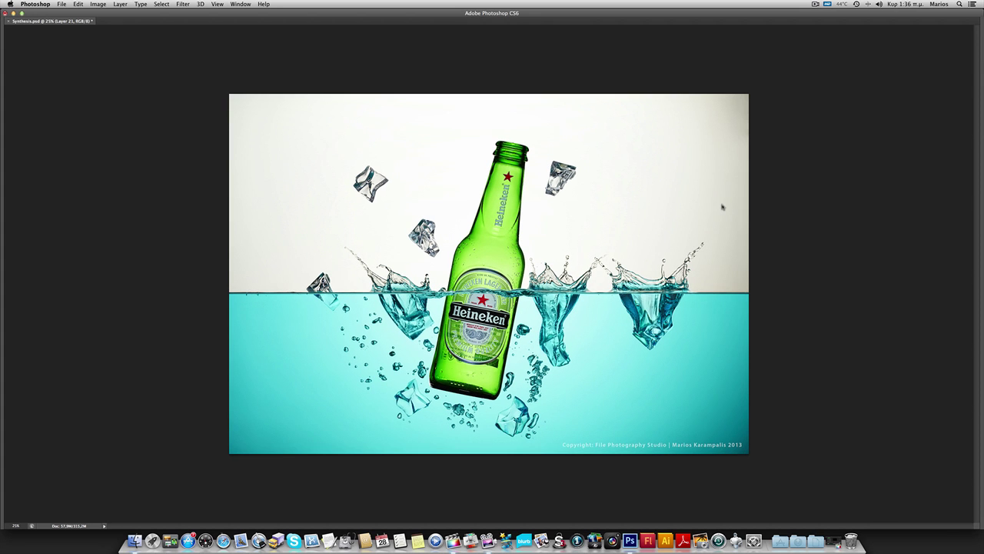
{"action": "key", "text": "super+plus"}
{"action": "key", "text": "super+plus"}
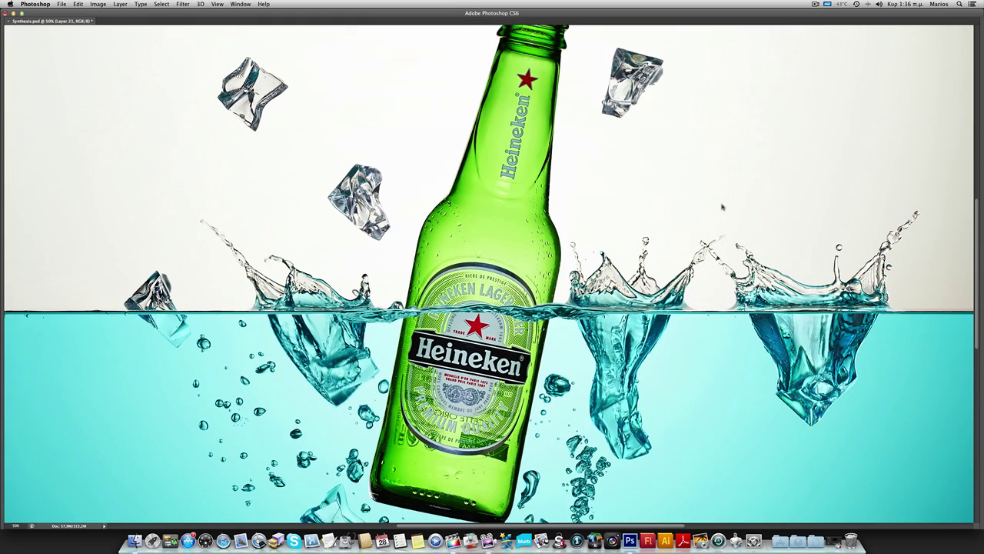
{"action": "key", "text": "super+plus"}
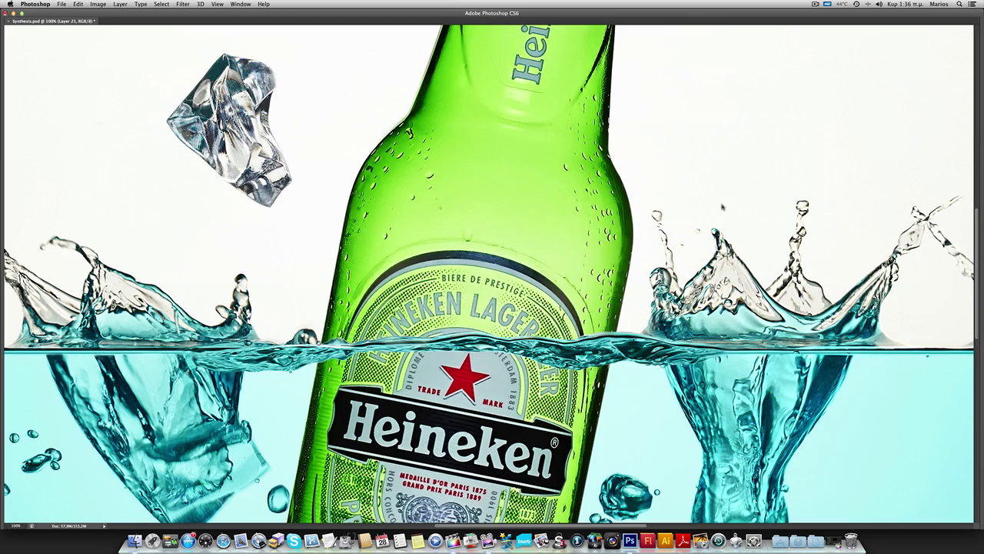
{"action": "key", "text": "super+plus"}
{"action": "scroll", "coordinate": [492, 276], "scroll_direction": "down", "scroll_amount": 5}
{"action": "scroll", "coordinate": [492, 277], "scroll_direction": "left", "scroll_amount": 5}
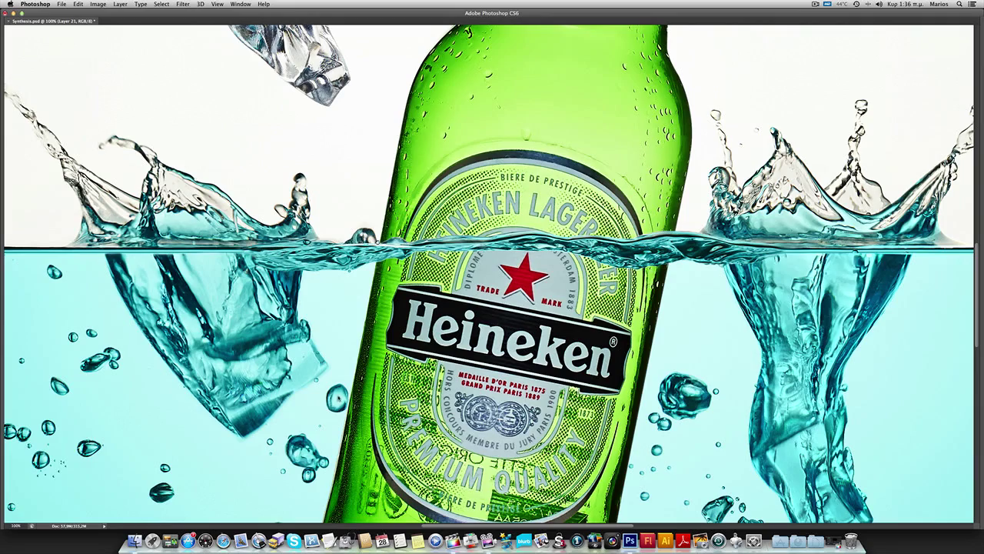
{"action": "scroll", "coordinate": [492, 277], "scroll_direction": "down", "scroll_amount": 4}
{"action": "scroll", "coordinate": [492, 277], "scroll_direction": "left", "scroll_amount": 3}
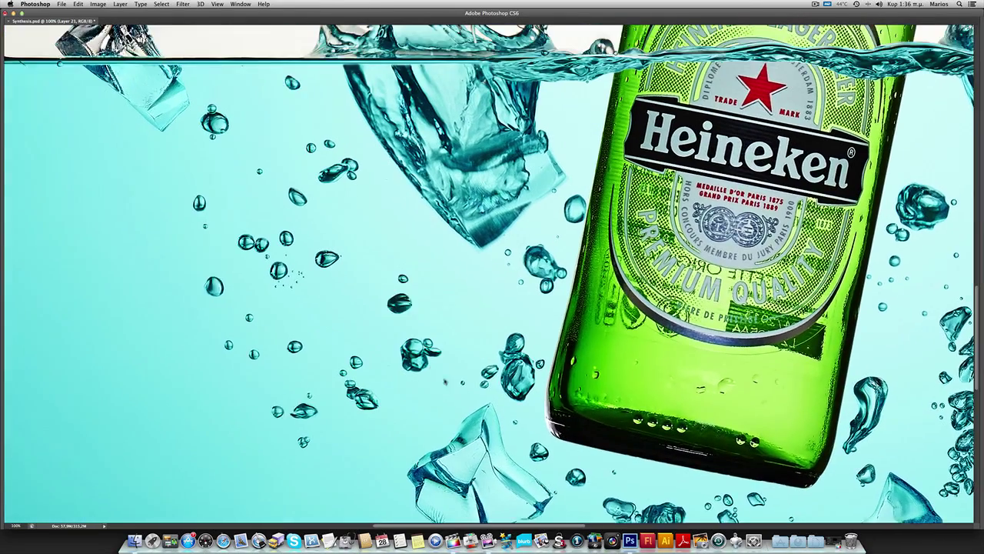
{"action": "scroll", "coordinate": [493, 277], "scroll_direction": "down", "scroll_amount": 5}
{"action": "scroll", "coordinate": [492, 277], "scroll_direction": "right", "scroll_amount": 5}
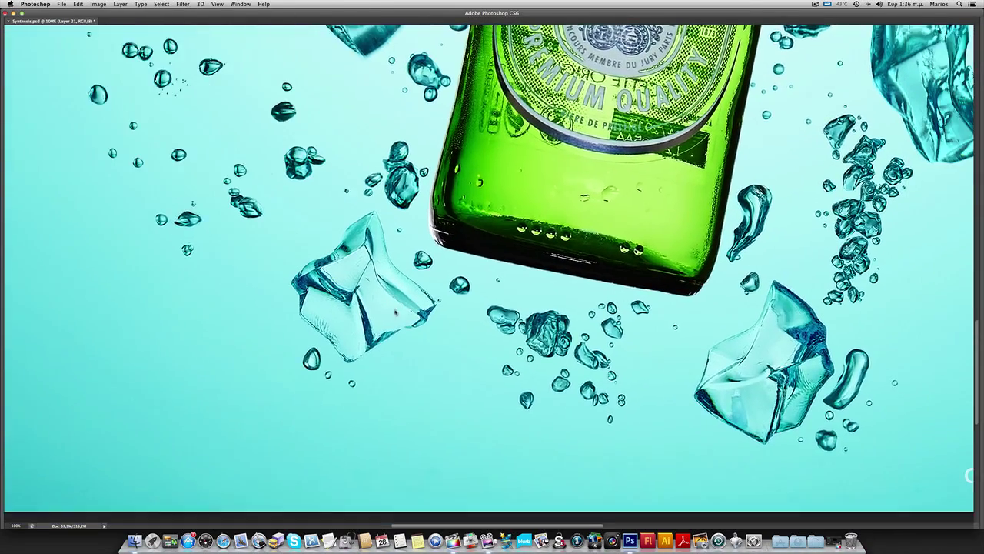
{"action": "scroll", "coordinate": [492, 277], "scroll_direction": "right", "scroll_amount": 10}
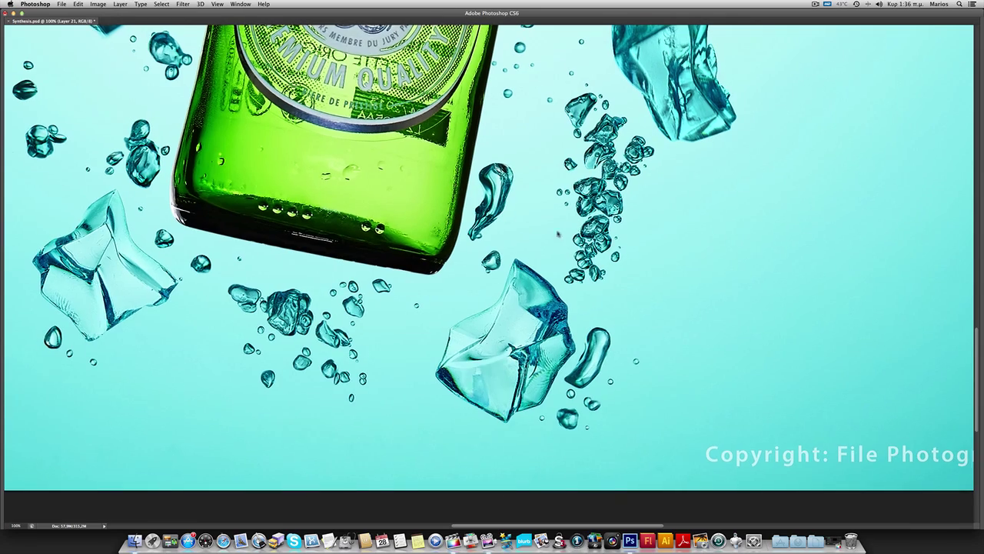
- Examine the bubble column and the two splashes with submerged ice to the right of the bottle
{"action": "scroll", "coordinate": [493, 277], "scroll_direction": "up", "scroll_amount": 3}
{"action": "scroll", "coordinate": [530, 220], "scroll_direction": "up", "scroll_amount": 4}
{"action": "scroll", "coordinate": [530, 221], "scroll_direction": "right", "scroll_amount": 2}
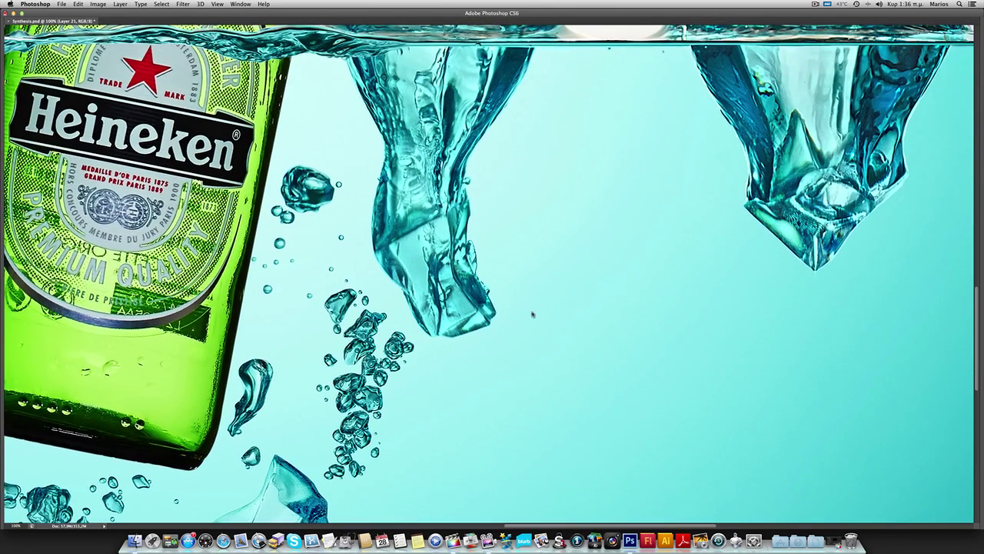
{"action": "scroll", "coordinate": [461, 231], "scroll_direction": "right", "scroll_amount": 3}
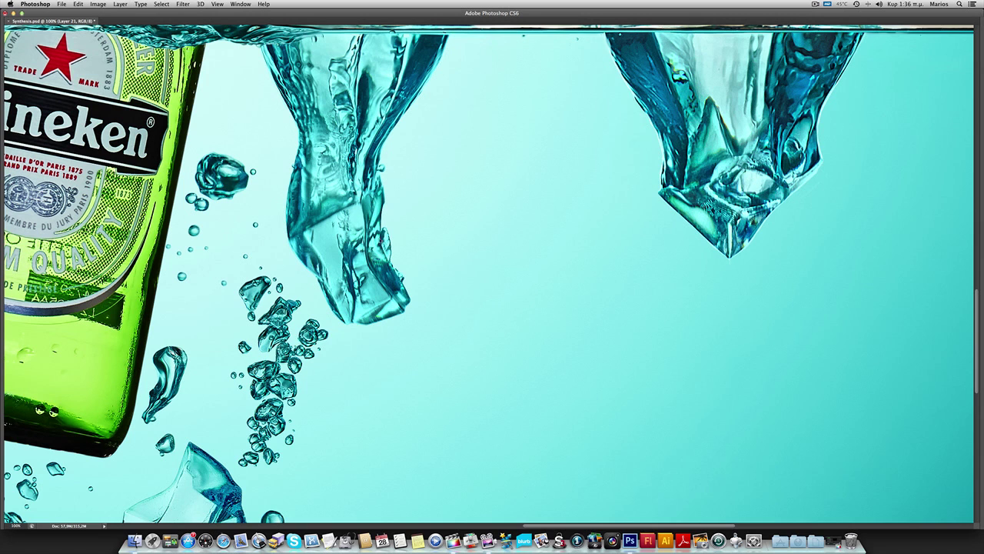
{"action": "scroll", "coordinate": [492, 277], "scroll_direction": "up", "scroll_amount": 2}
{"action": "scroll", "coordinate": [492, 277], "scroll_direction": "left", "scroll_amount": 1}
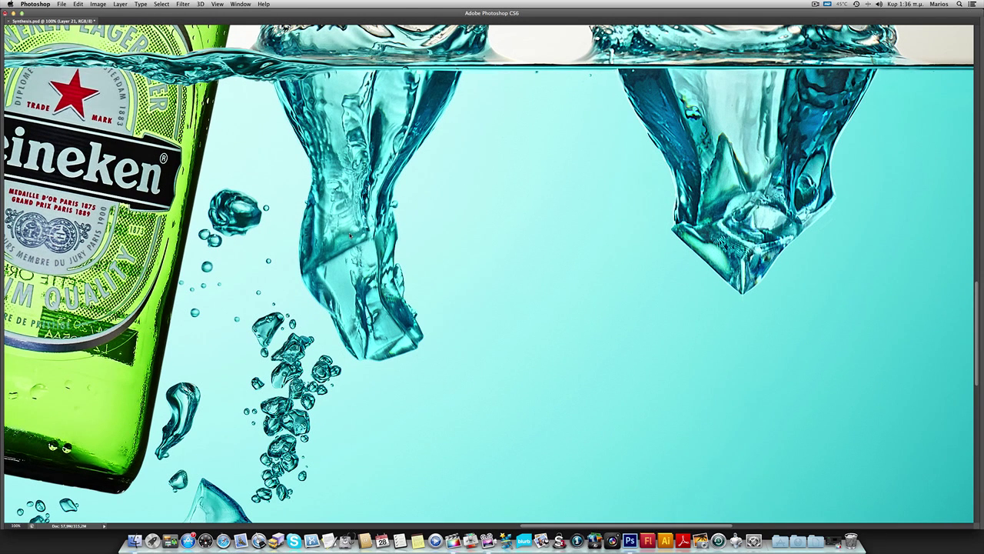
{"action": "scroll", "coordinate": [493, 276], "scroll_direction": "down", "scroll_amount": 1}
{"action": "scroll", "coordinate": [492, 277], "scroll_direction": "left", "scroll_amount": 1}
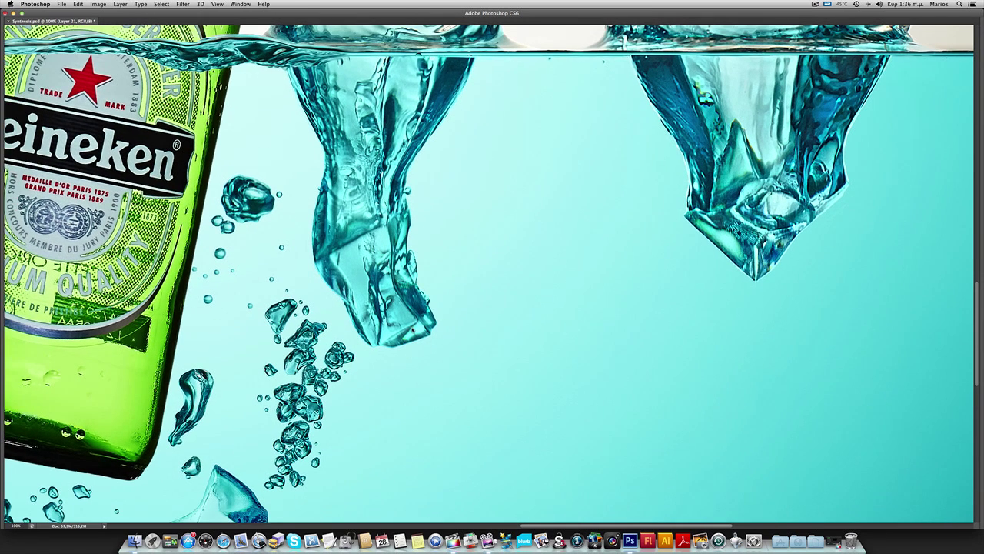
{"action": "scroll", "coordinate": [492, 277], "scroll_direction": "up", "scroll_amount": 4}
{"action": "scroll", "coordinate": [492, 277], "scroll_direction": "right", "scroll_amount": 6}
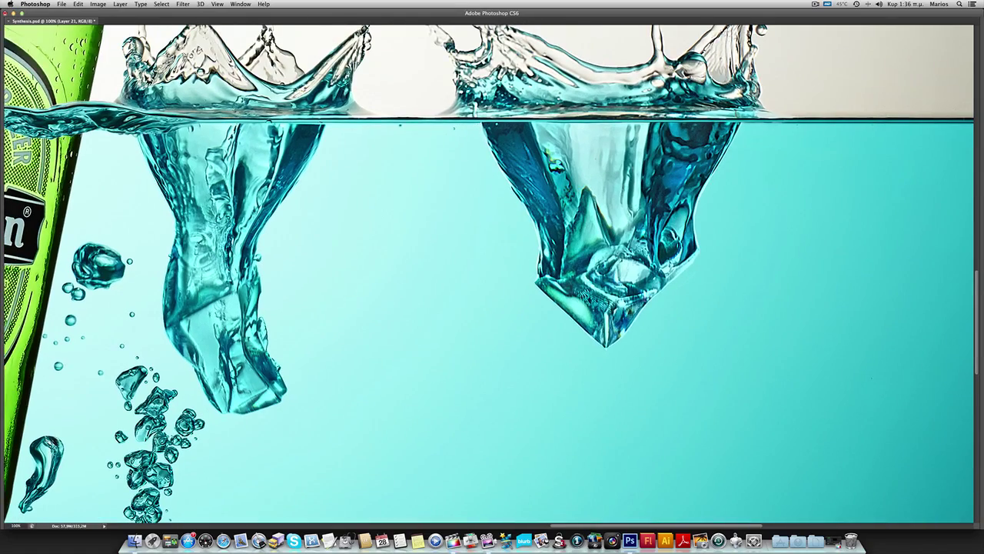
- Examine the bottle from base to neck with the surrounding ice cubes and splashes, and fit the whole image on screen
{"action": "scroll", "coordinate": [492, 277], "scroll_direction": "left", "scroll_amount": 15}
{"action": "scroll", "coordinate": [492, 277], "scroll_direction": "up", "scroll_amount": 2}
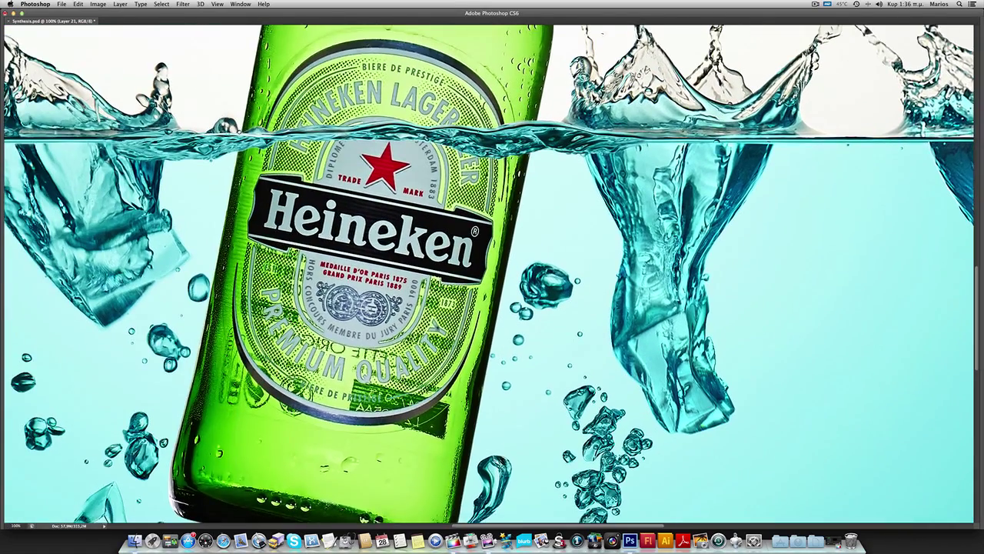
{"action": "scroll", "coordinate": [492, 277], "scroll_direction": "down", "scroll_amount": 6}
{"action": "scroll", "coordinate": [492, 277], "scroll_direction": "left", "scroll_amount": 7}
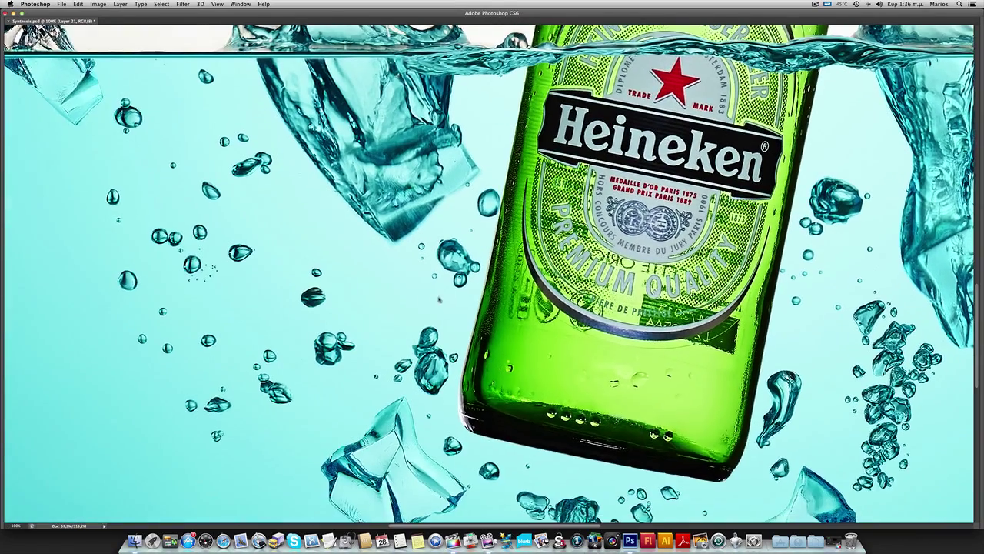
{"action": "scroll", "coordinate": [492, 277], "scroll_direction": "up", "scroll_amount": 10}
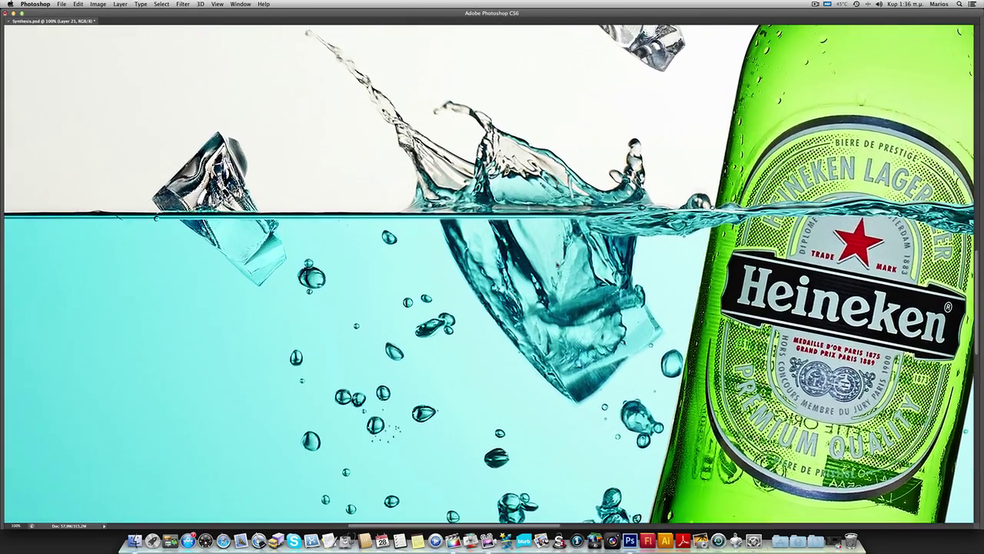
{"action": "scroll", "coordinate": [492, 276], "scroll_direction": "right", "scroll_amount": 6}
{"action": "scroll", "coordinate": [492, 276], "scroll_direction": "up", "scroll_amount": 10}
{"action": "scroll", "coordinate": [492, 277], "scroll_direction": "right", "scroll_amount": 7}
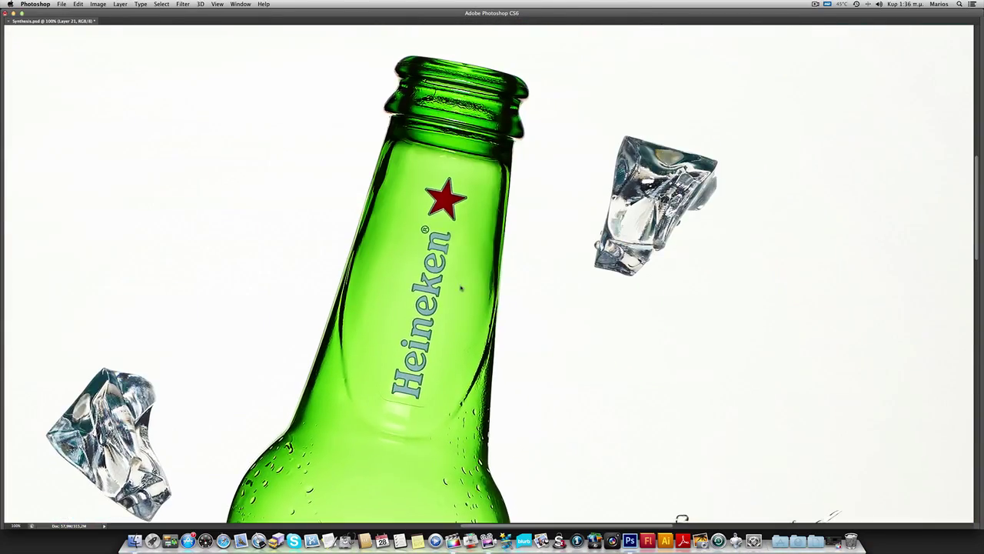
{"action": "scroll", "coordinate": [438, 346], "scroll_direction": "down", "scroll_amount": 10}
{"action": "scroll", "coordinate": [437, 347], "scroll_direction": "left", "scroll_amount": 2}
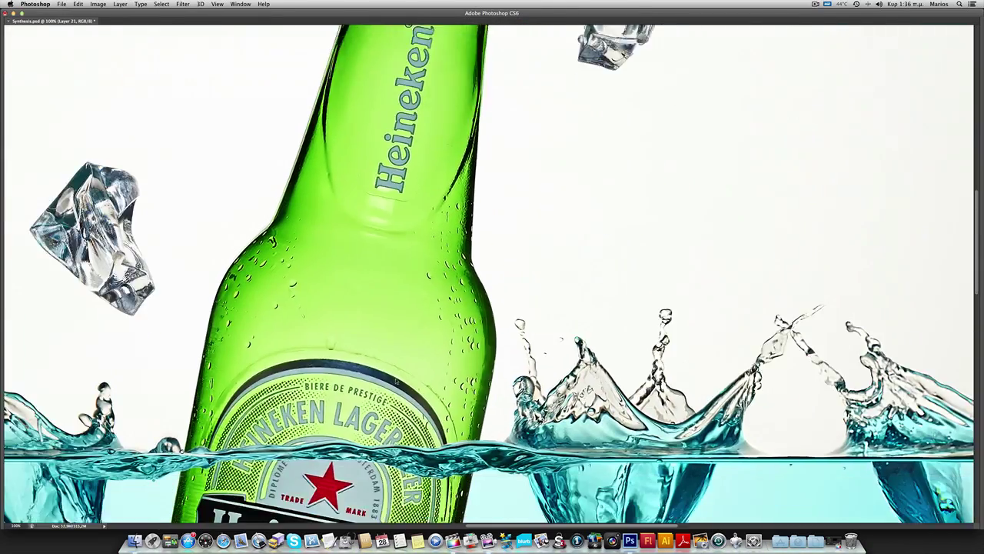
{"action": "scroll", "coordinate": [492, 276], "scroll_direction": "down", "scroll_amount": 10}
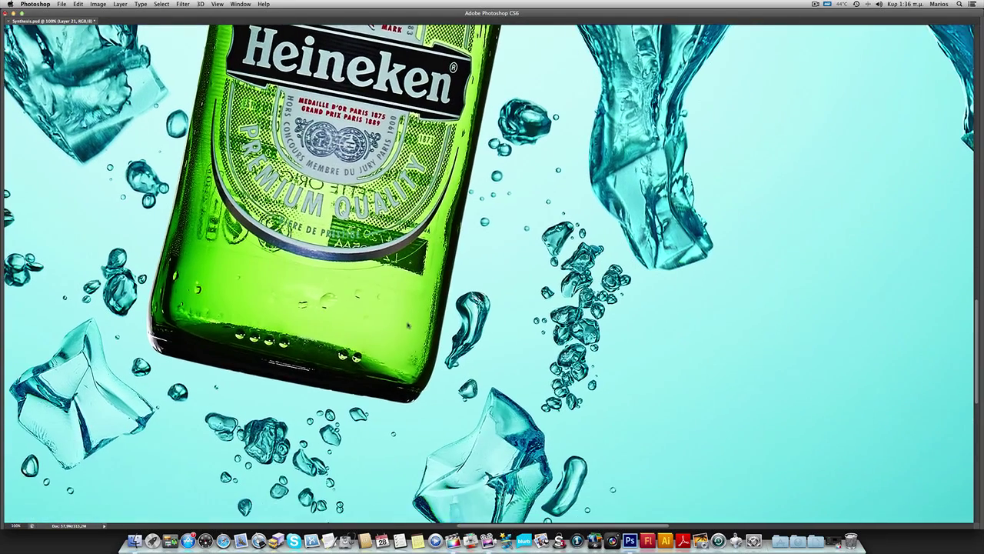
{"action": "scroll", "coordinate": [422, 282], "scroll_direction": "down", "scroll_amount": 3}
{"action": "scroll", "coordinate": [423, 283], "scroll_direction": "left", "scroll_amount": 1}
{"action": "key", "text": "super+0"}
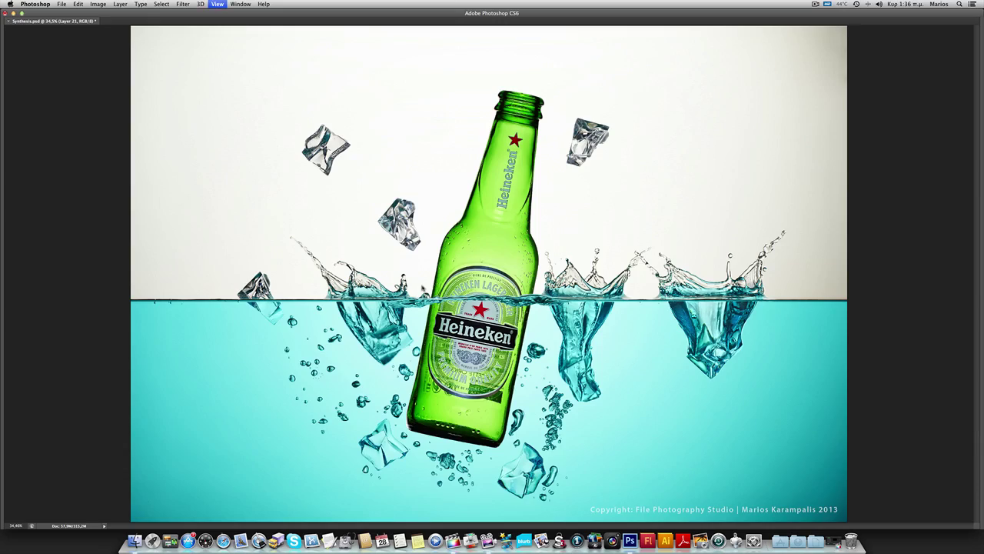